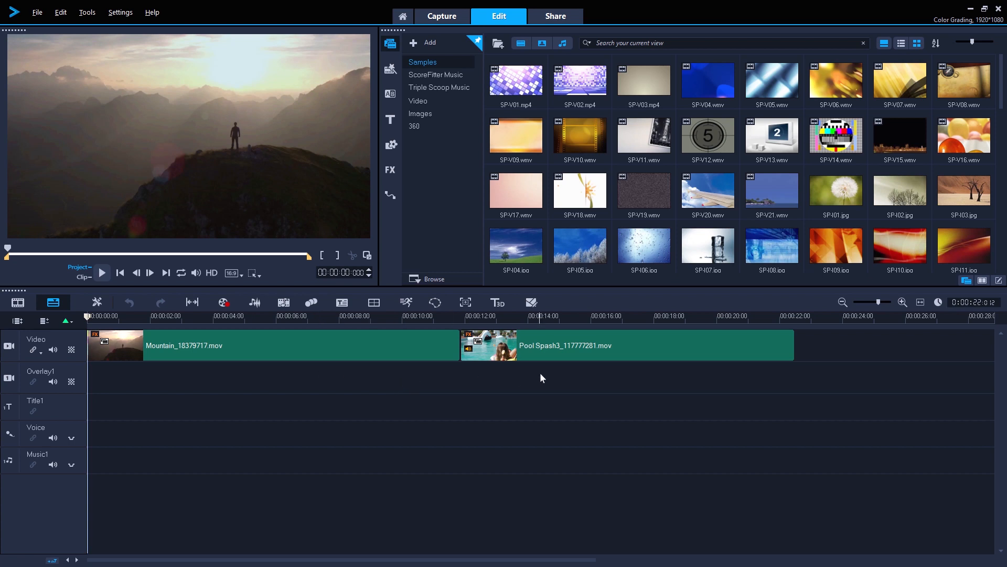
- Open the Tone Curve color controls for the Mountain_18379717.mov clip
double_click(386, 354)
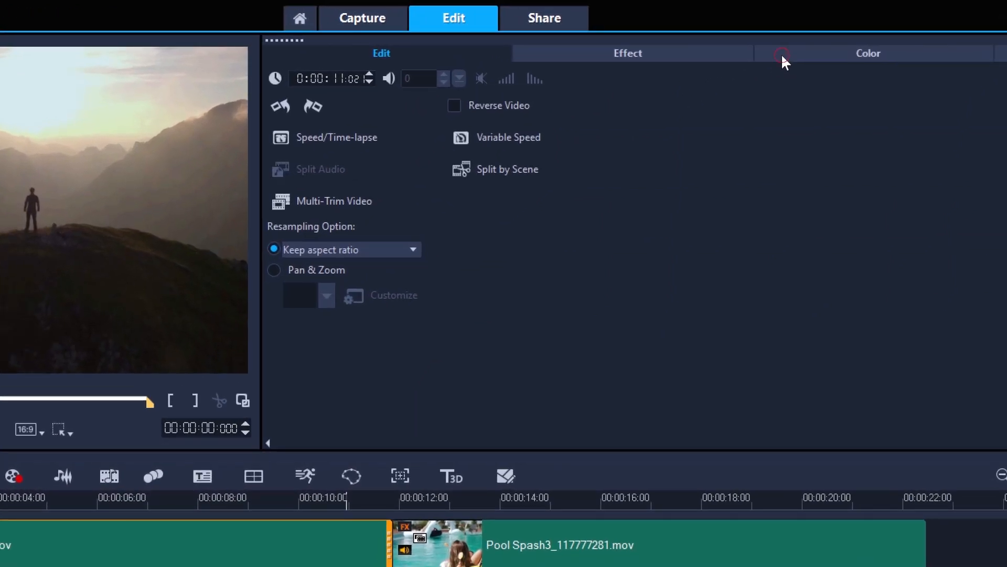
click(692, 40)
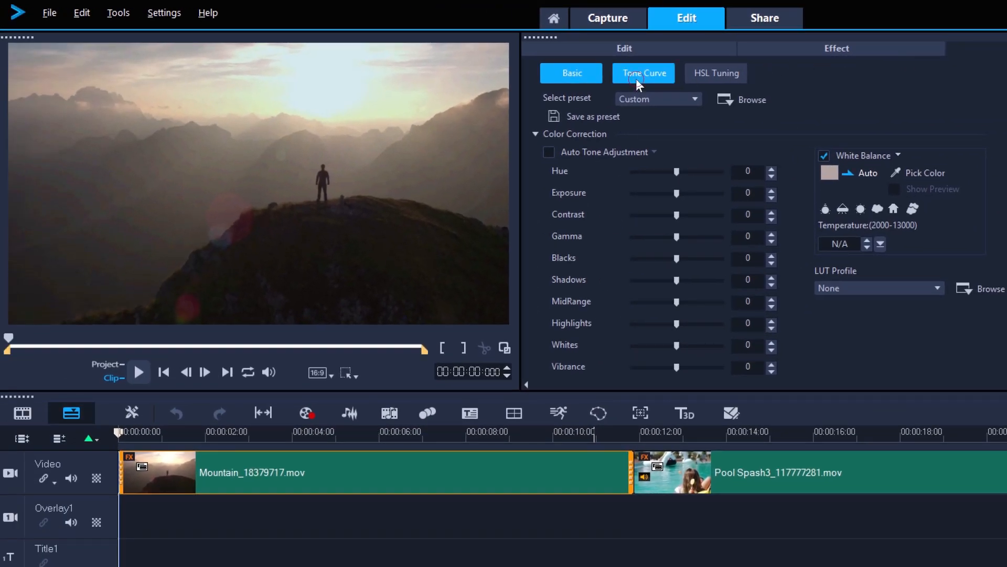
click(636, 80)
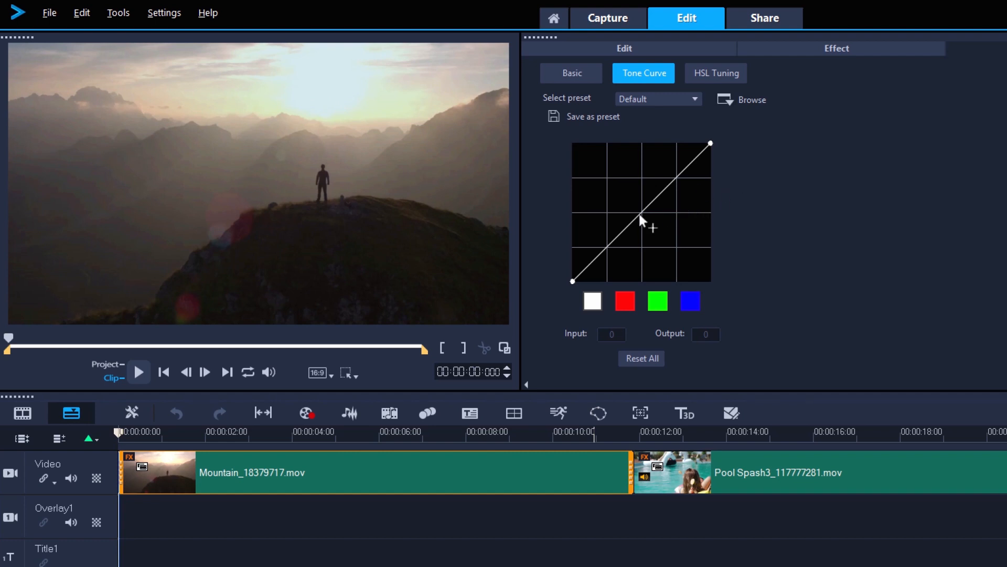
- Give the white tone curve anchor points at its centre and lower quarter, plus a shadow point at input 35, output 24
mouse_move(640, 213)
mouse_down()
mouse_move(630, 206)
mouse_move(655, 220)
mouse_up()
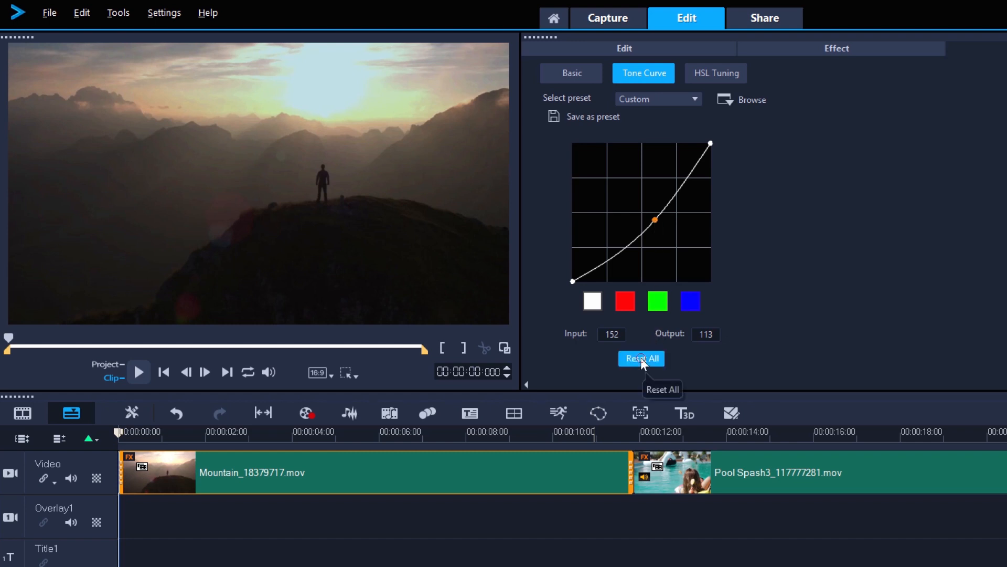
click(640, 358)
click(642, 211)
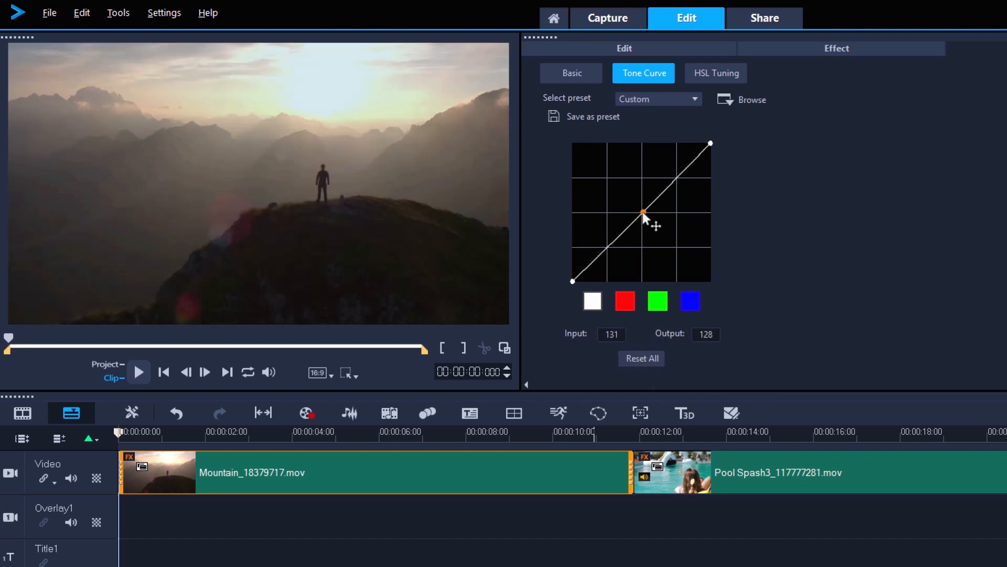
click(607, 246)
drag(590, 265, 591, 269)
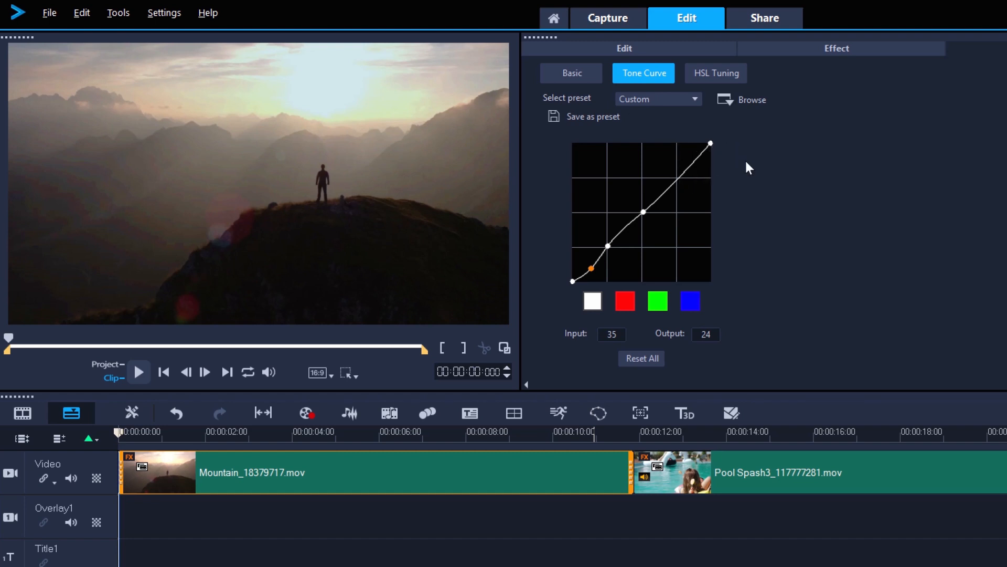
- Add an upper-quarter control point to the white curve and set its midpoint to input 125, output 139
drag(643, 213, 652, 222)
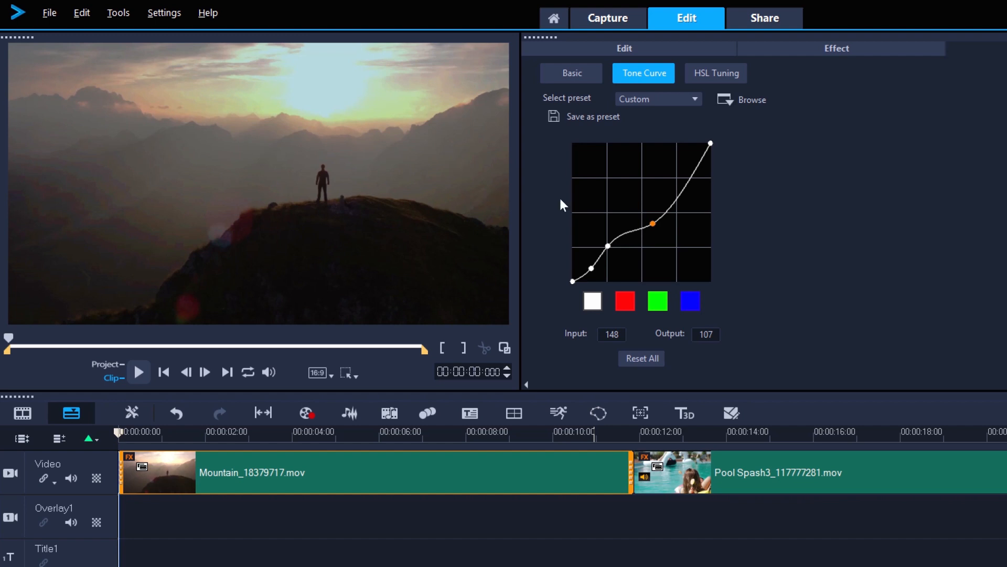
drag(650, 224, 632, 207)
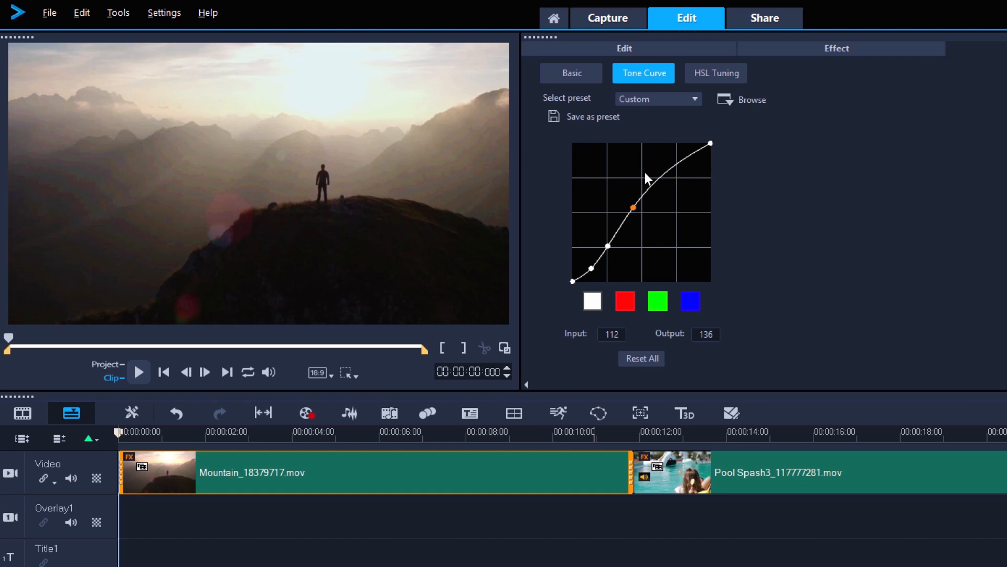
drag(675, 165, 640, 207)
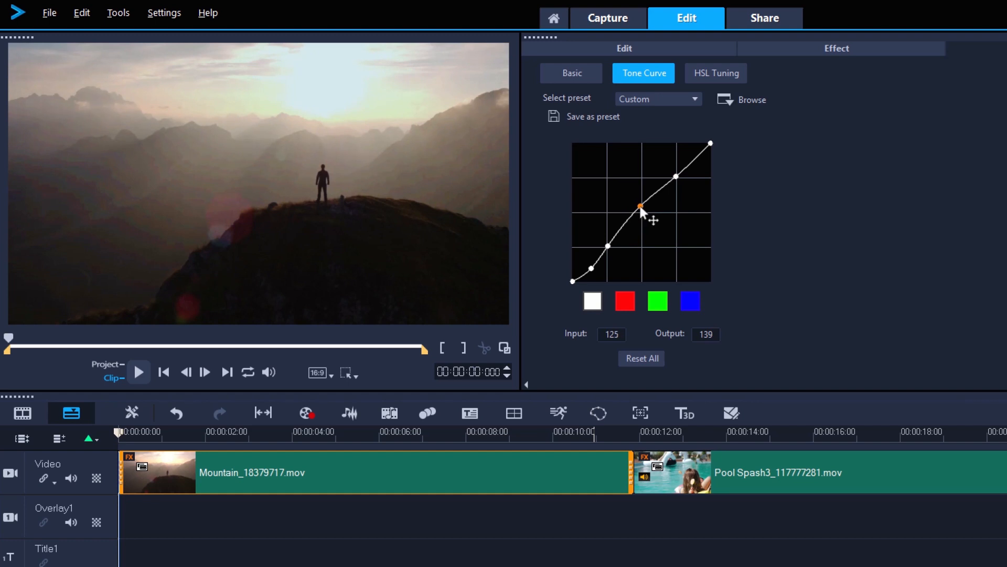
- Delete the white curve's upper-quarter control point, and add a raised highlight point with the end point at input 255, output 255
right_click(676, 177)
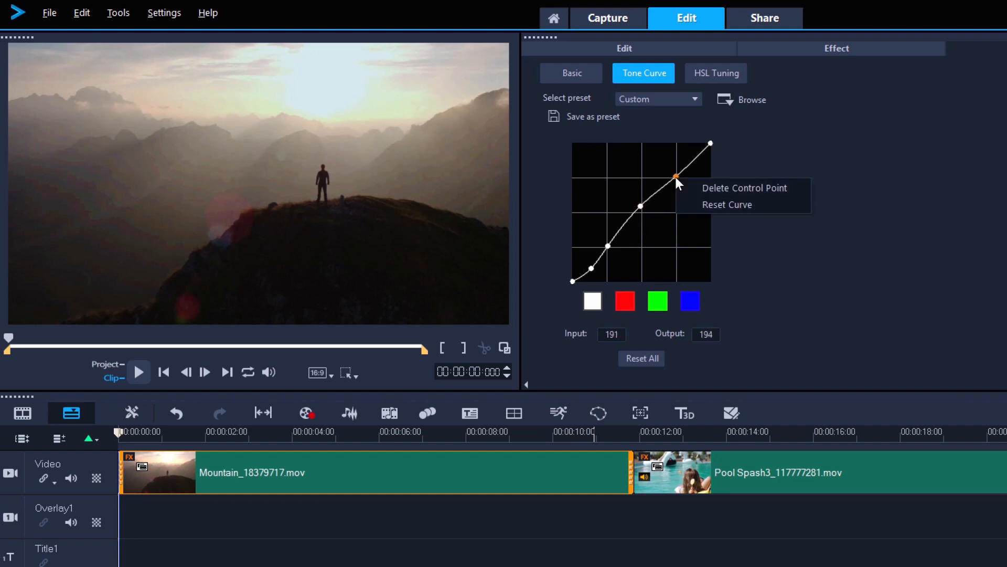
click(719, 184)
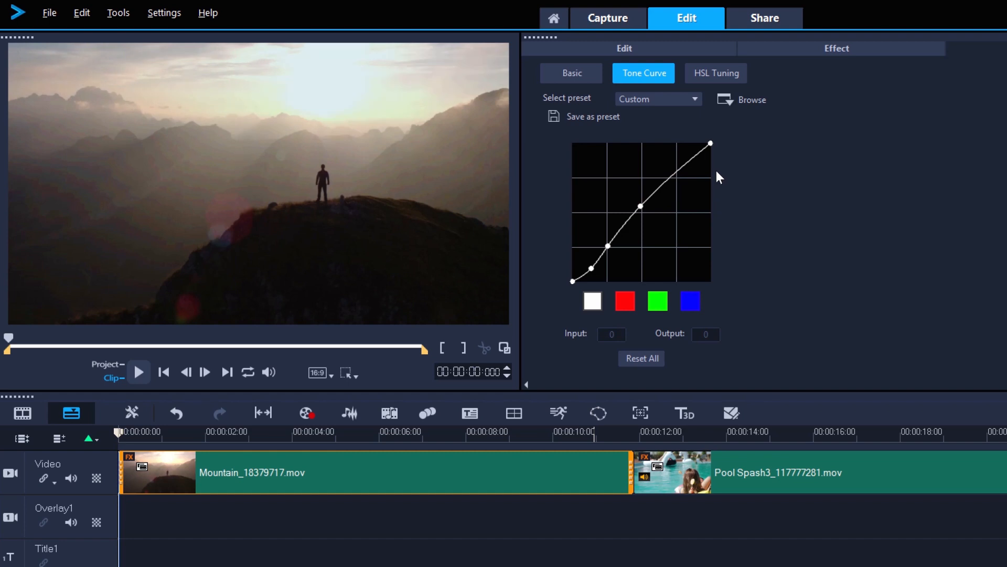
drag(711, 145, 658, 143)
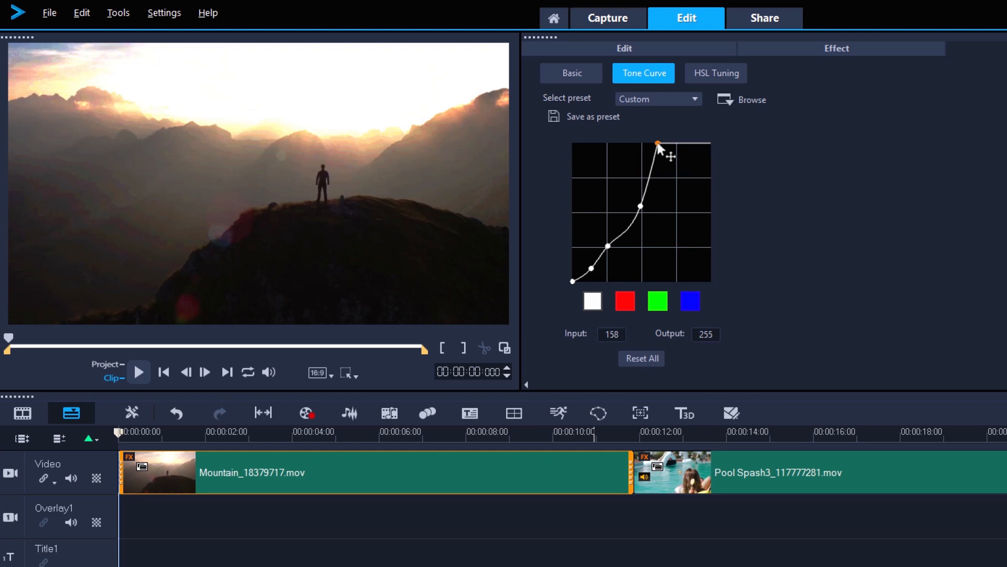
drag(658, 143, 711, 143)
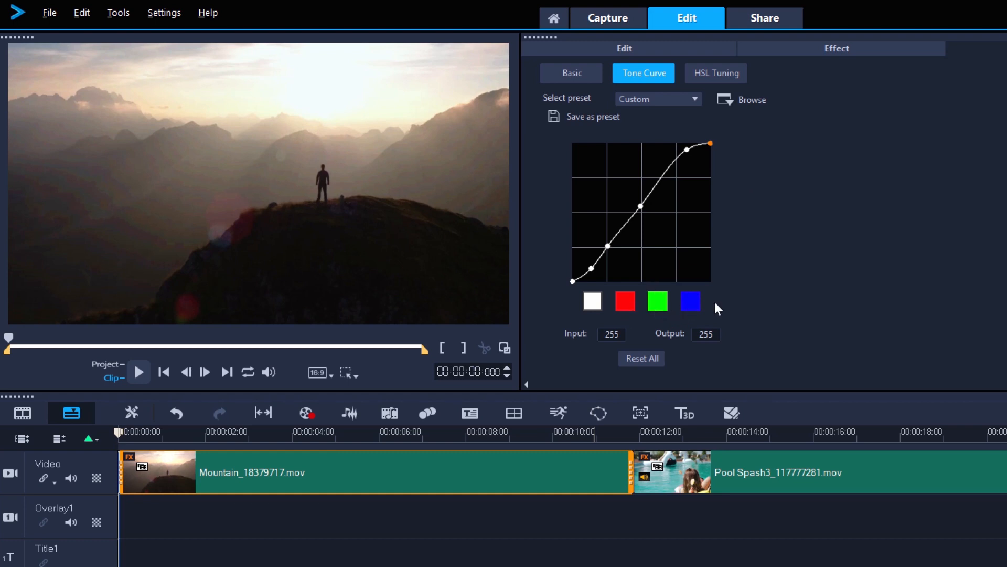
- Shape the red curve with points at 192/191 and 220/232, a lower-quarter point, and a slightly lowered shadow point
click(631, 298)
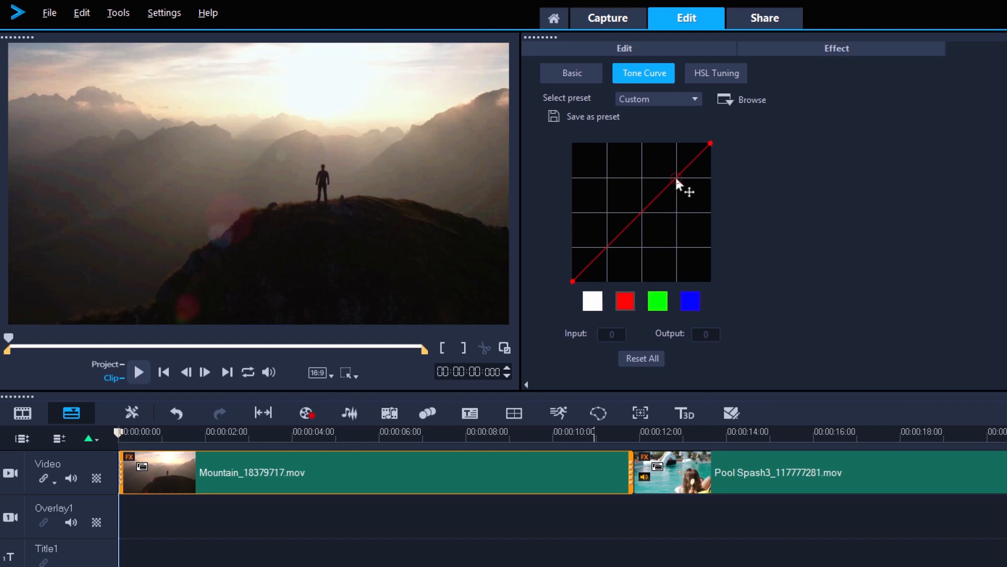
click(677, 179)
drag(695, 160, 691, 155)
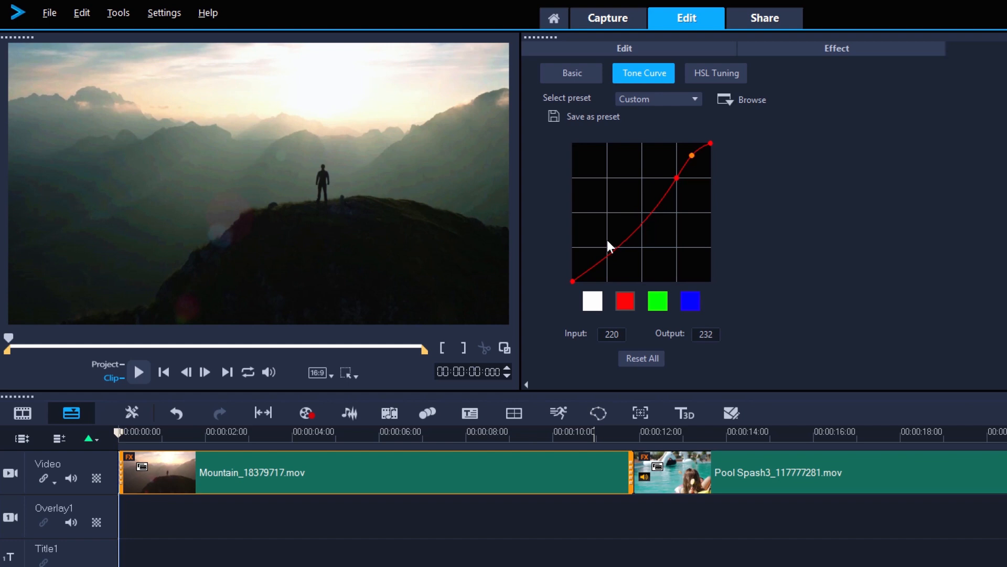
click(608, 256)
drag(594, 266, 599, 269)
- Shape the green curve with a point in the lower midtones and a raised shadow point at input 33, output 48
click(658, 300)
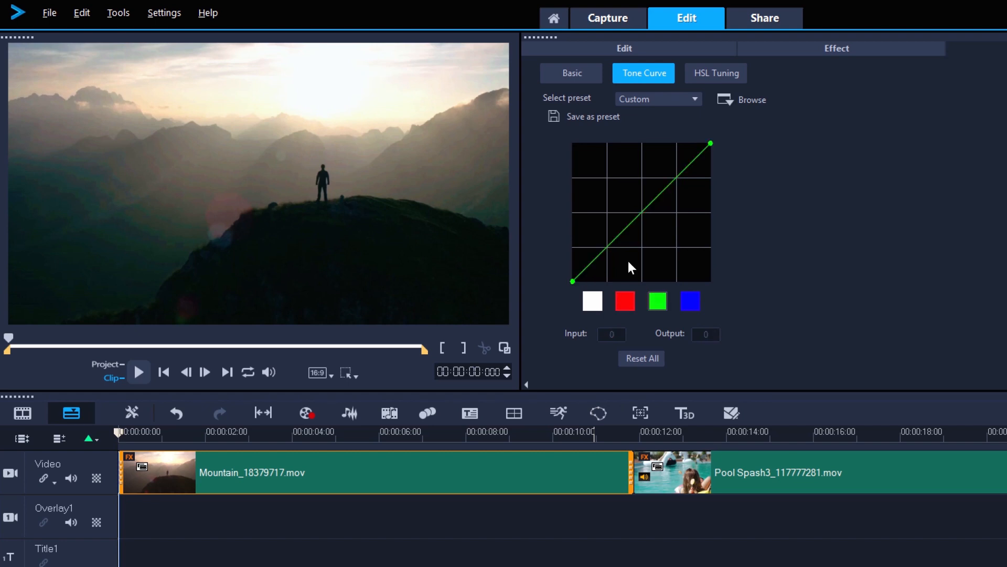
click(618, 239)
drag(593, 254, 589, 256)
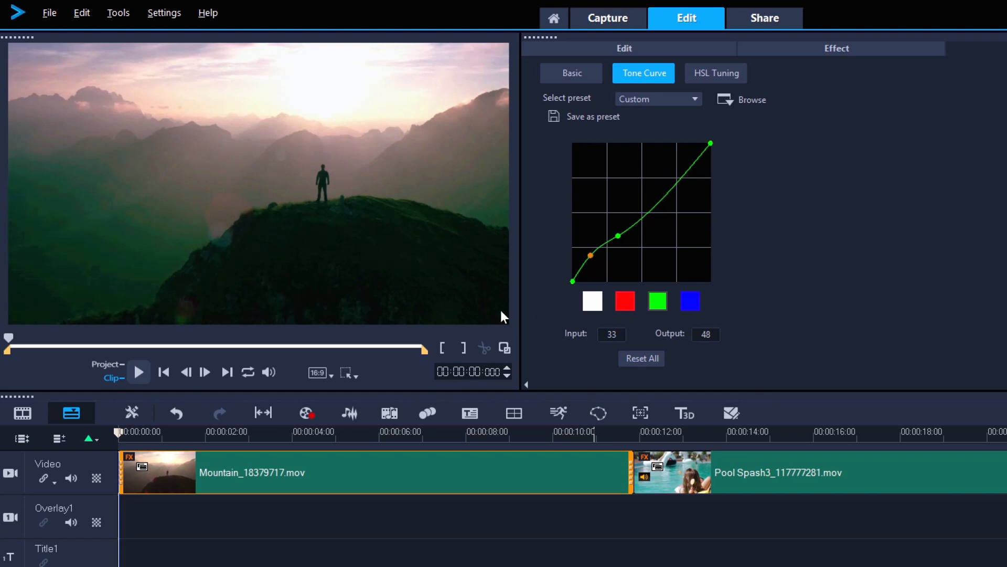
- Play part of the graded clip to preview the tone curve changes, and return to the clip's start
click(139, 371)
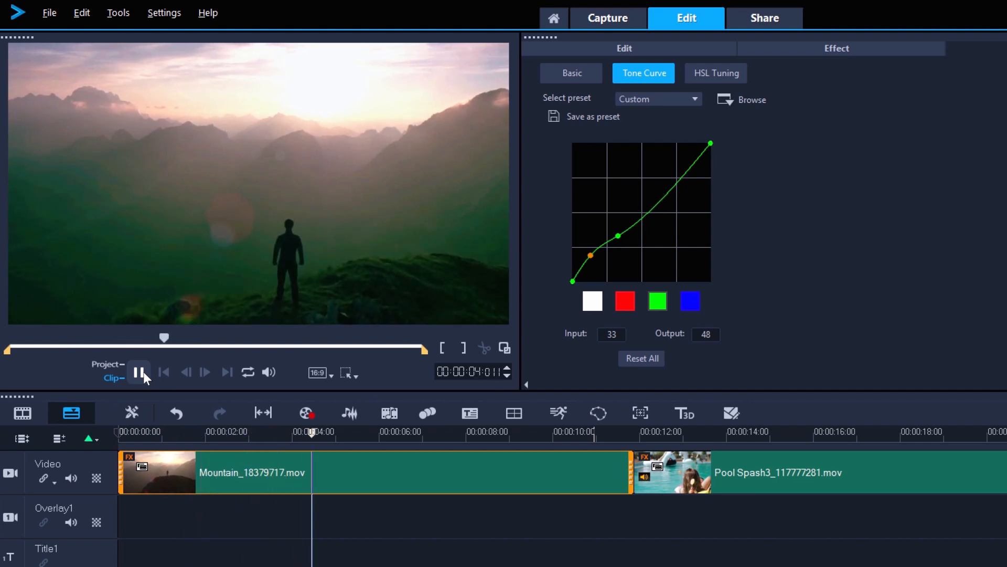
click(142, 372)
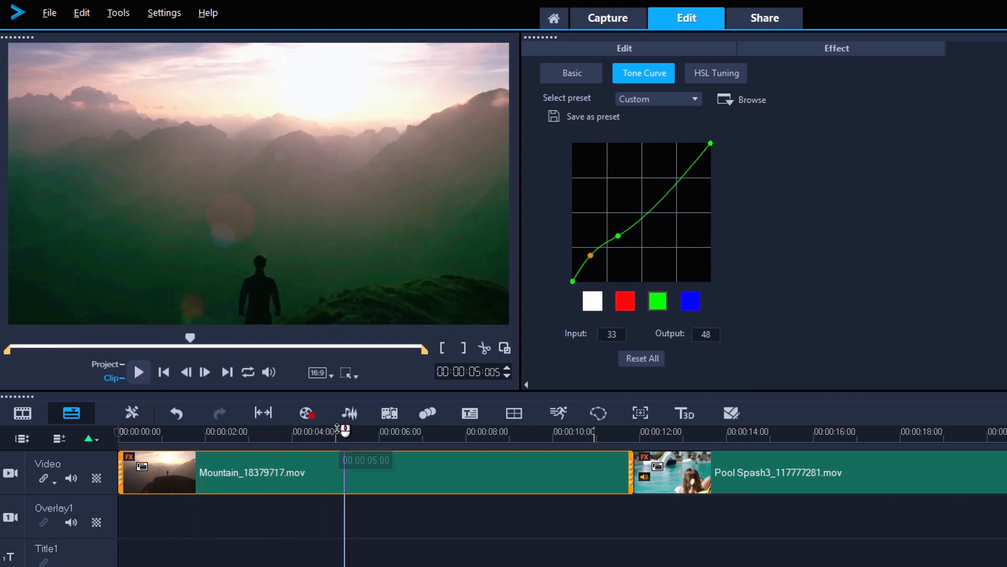
key(Home)
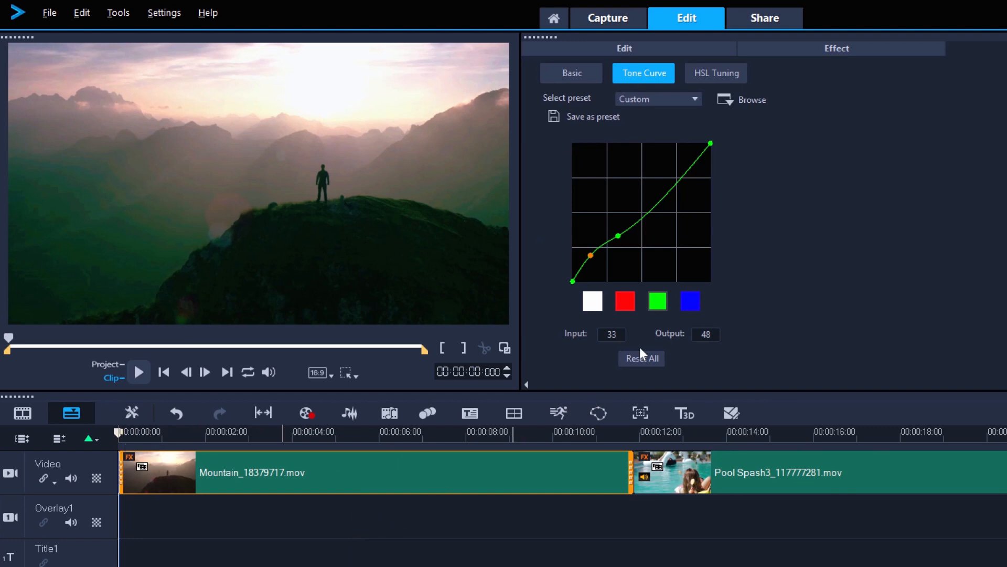
- Reset all tone curves and undo the reset twice to compare the graded clip with the original
click(639, 361)
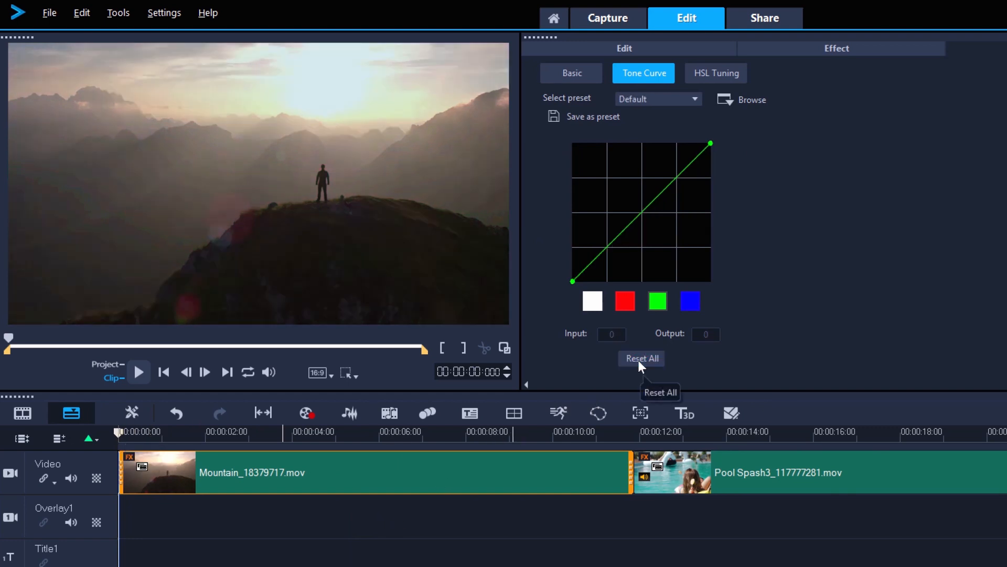
key(ctrl+z)
click(638, 360)
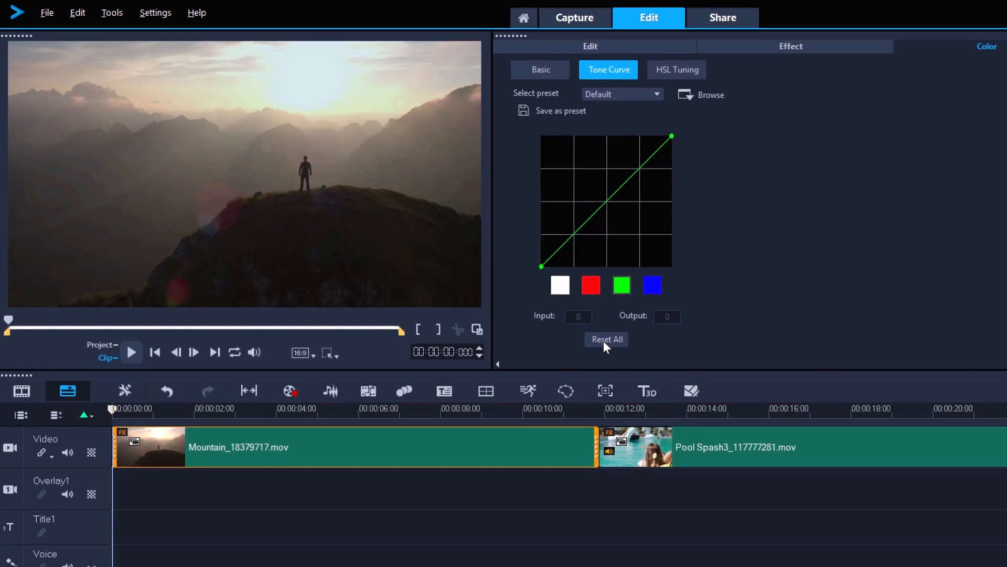
key(ctrl+z)
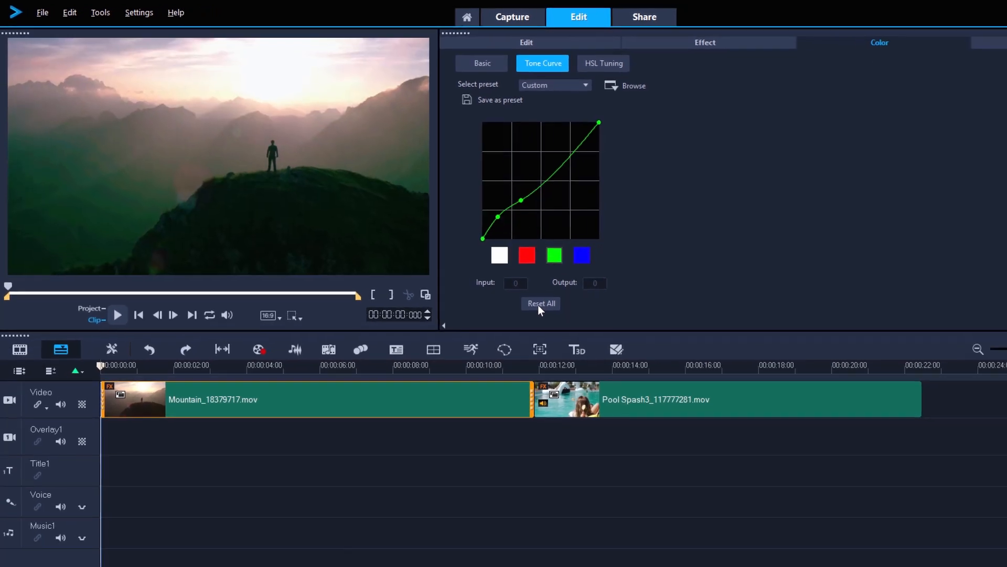